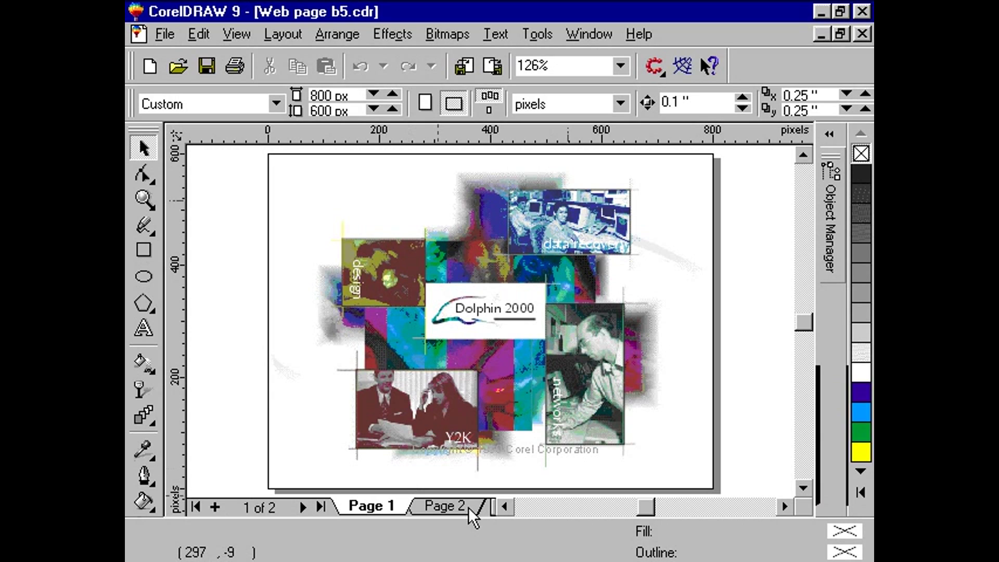
# - Select the Dolphin 2000 logo group on page 1 and open its Object Properties via Edit > Properties
pyautogui.click(453, 507)
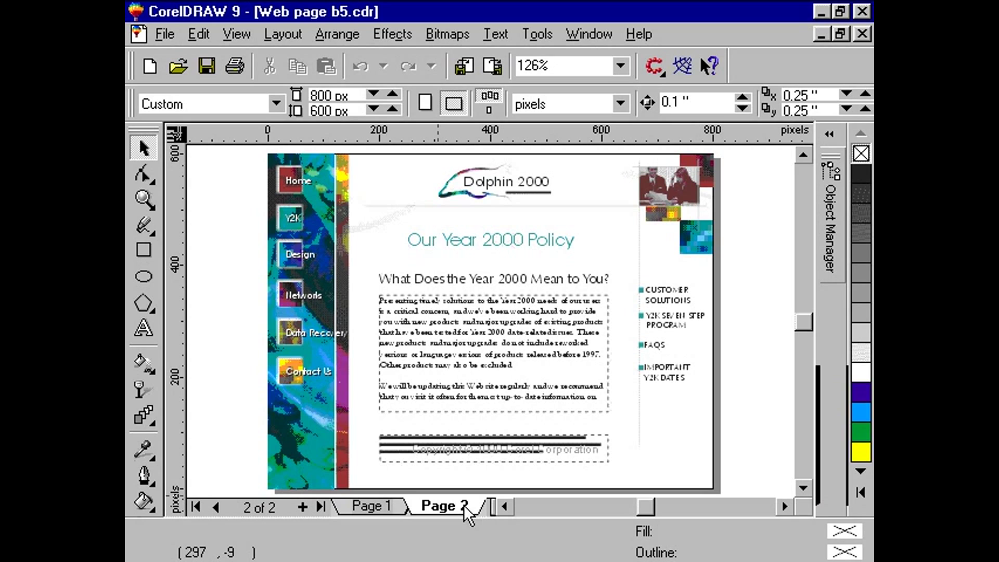
pyautogui.click(401, 508)
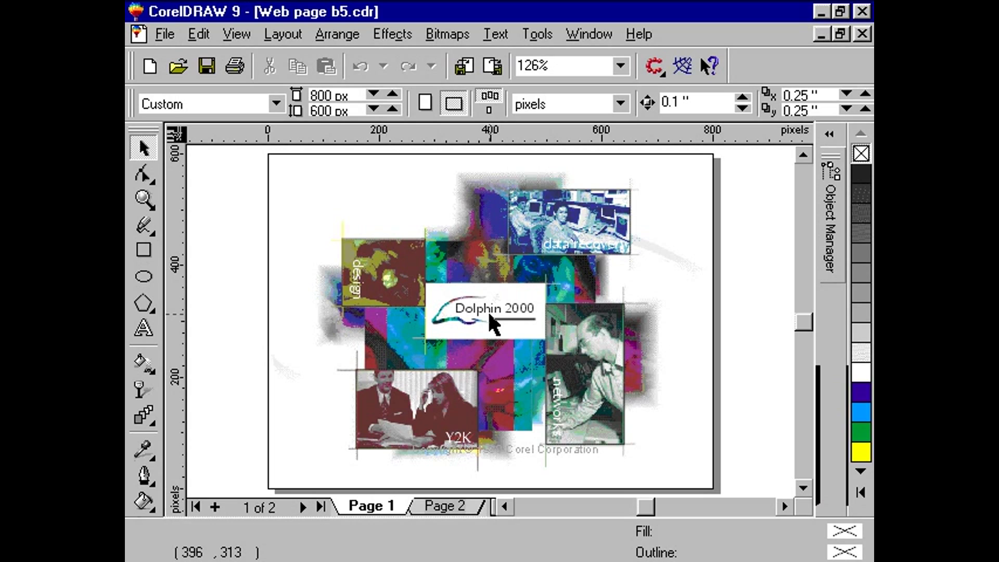
pyautogui.click(491, 325)
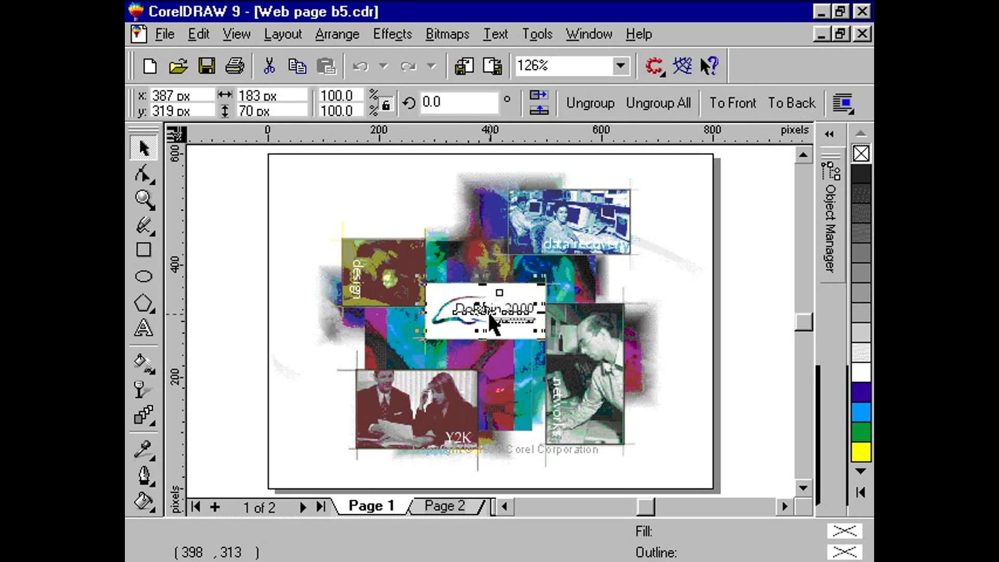
pyautogui.click(203, 34)
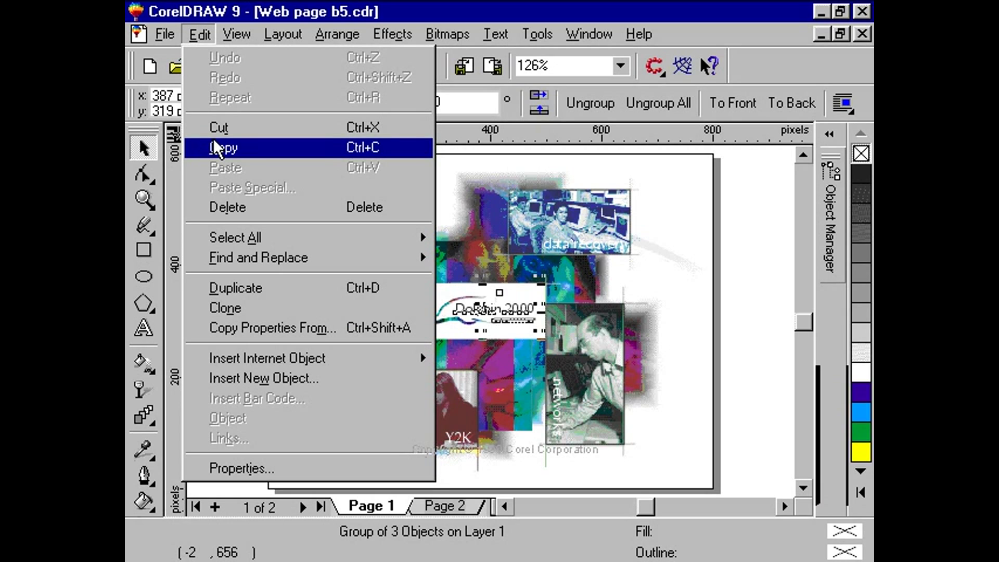
pyautogui.click(205, 467)
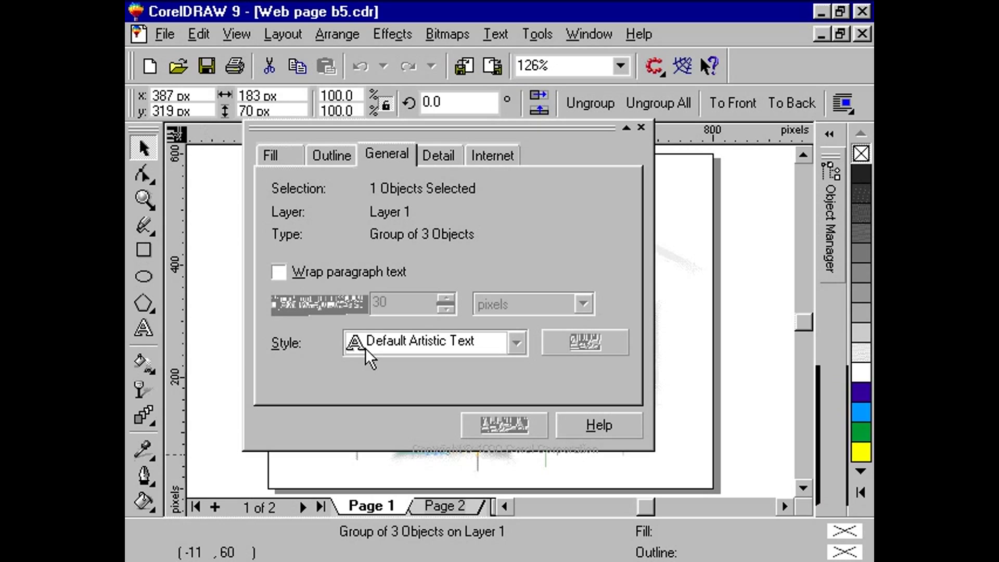
# - On the Internet tab, set the logo's Location (URL) to Top Of Page 2 and apply
pyautogui.click(480, 157)
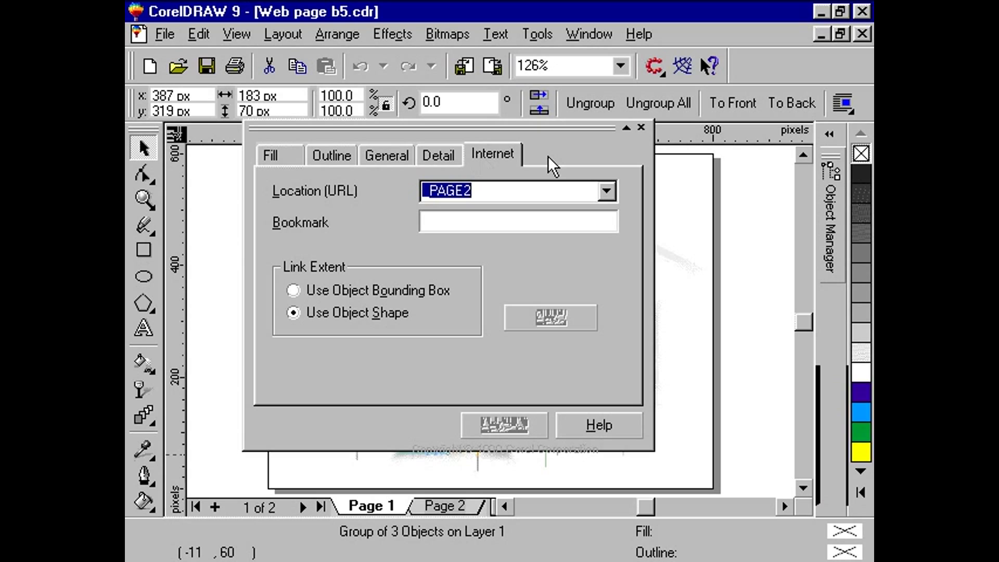
pyautogui.click(606, 192)
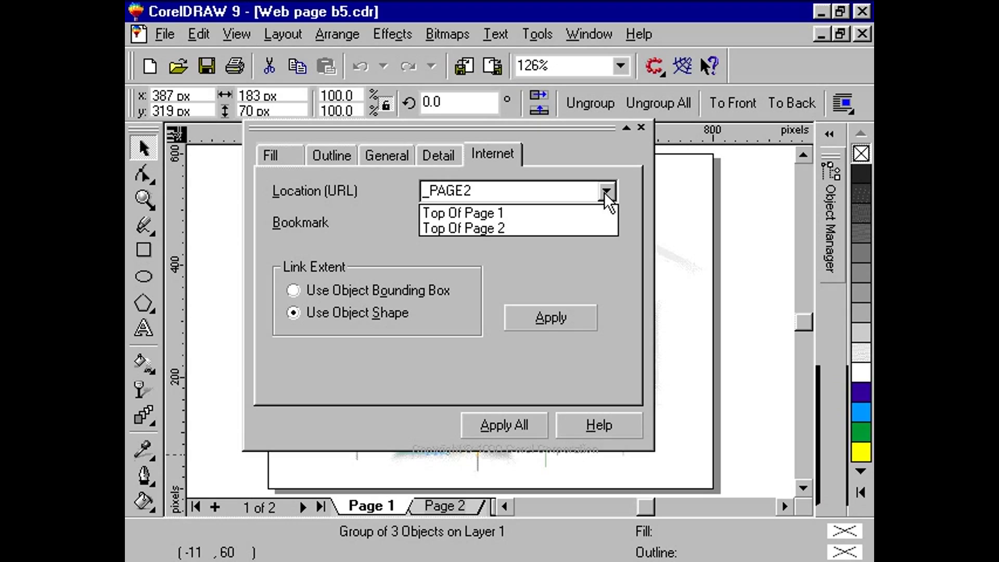
pyautogui.click(576, 228)
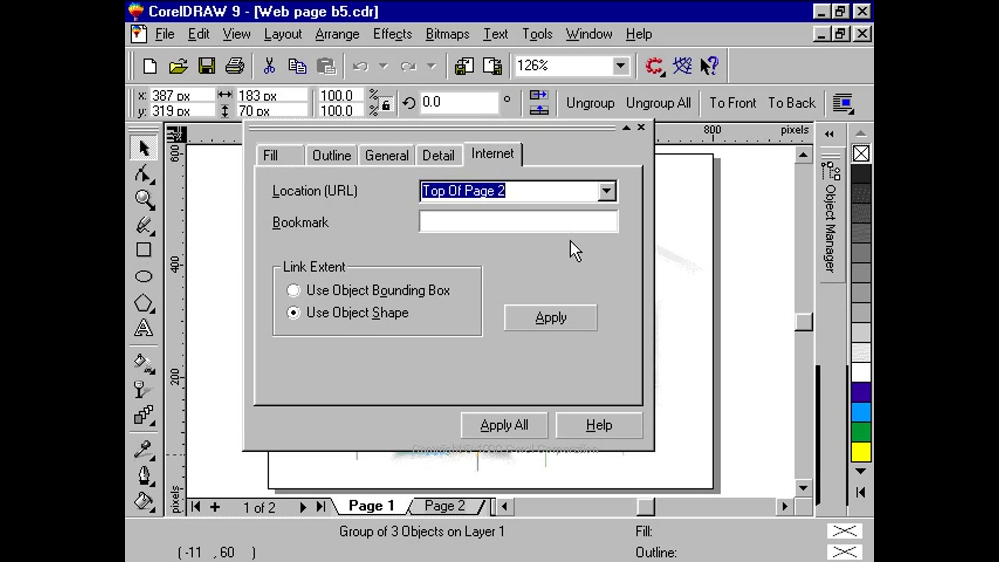
pyautogui.click(557, 318)
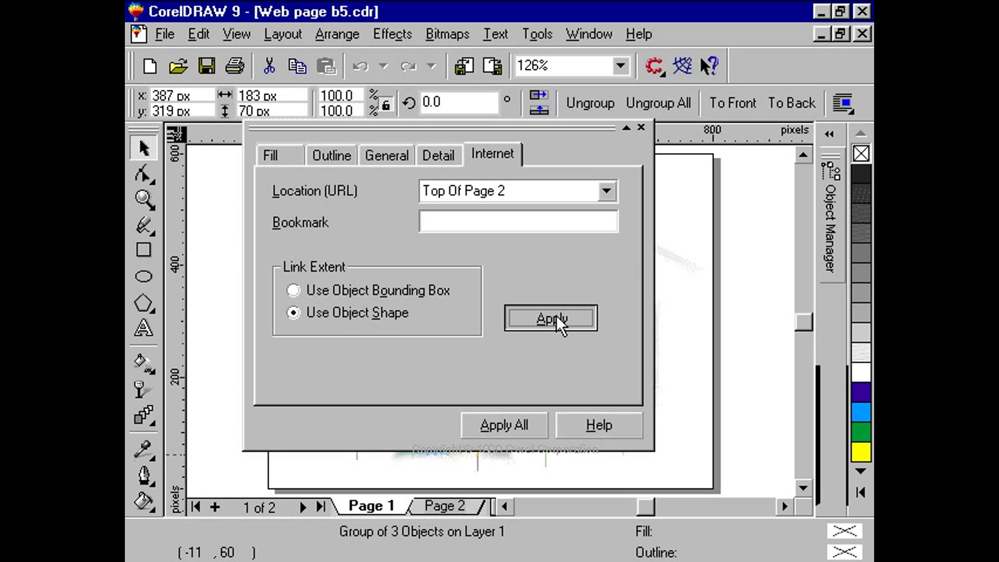
pyautogui.click(556, 317)
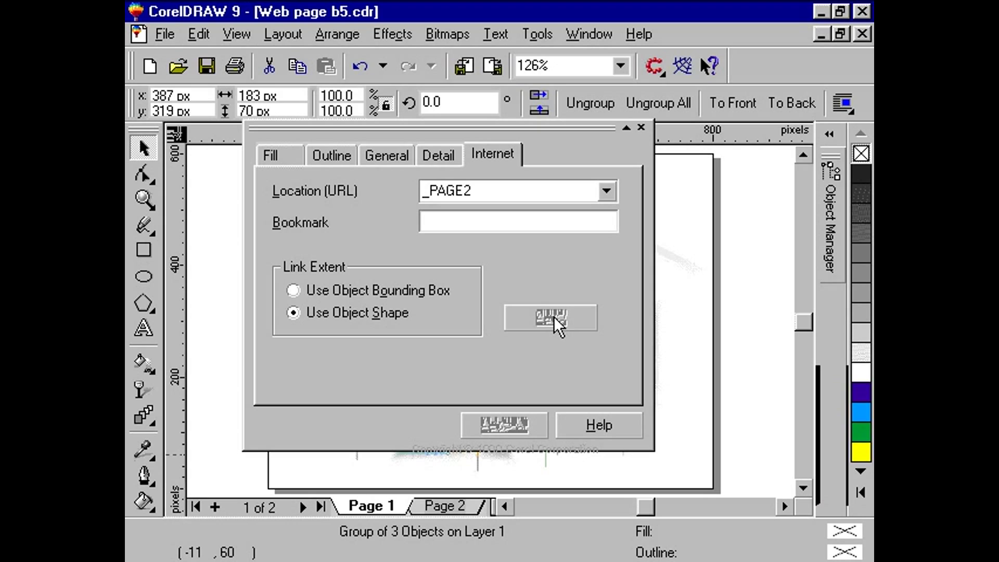
# - Set the link extent to Use Object Shape, apply it, and roll up the docker
pyautogui.click(335, 294)
pyautogui.click(334, 312)
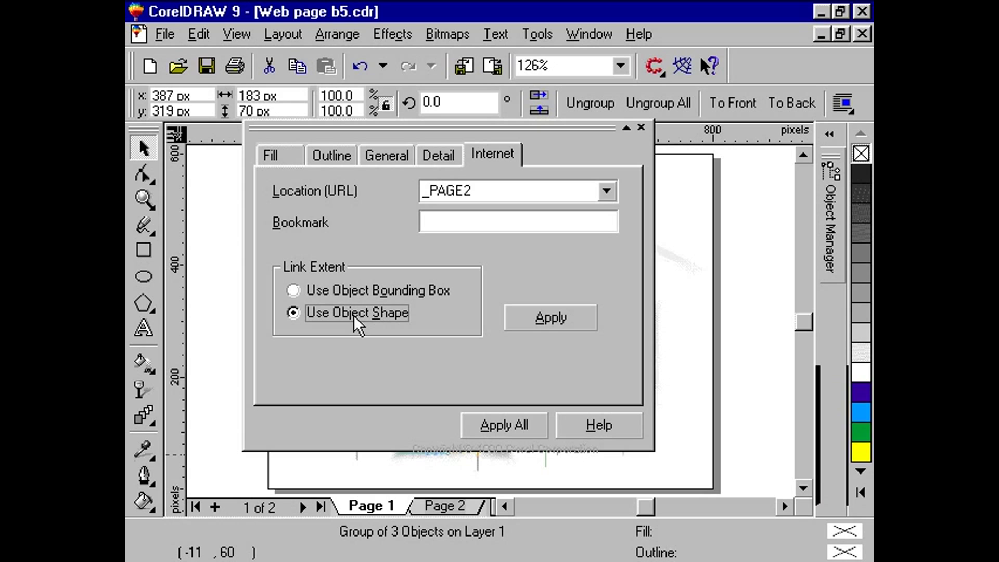
pyautogui.click(515, 314)
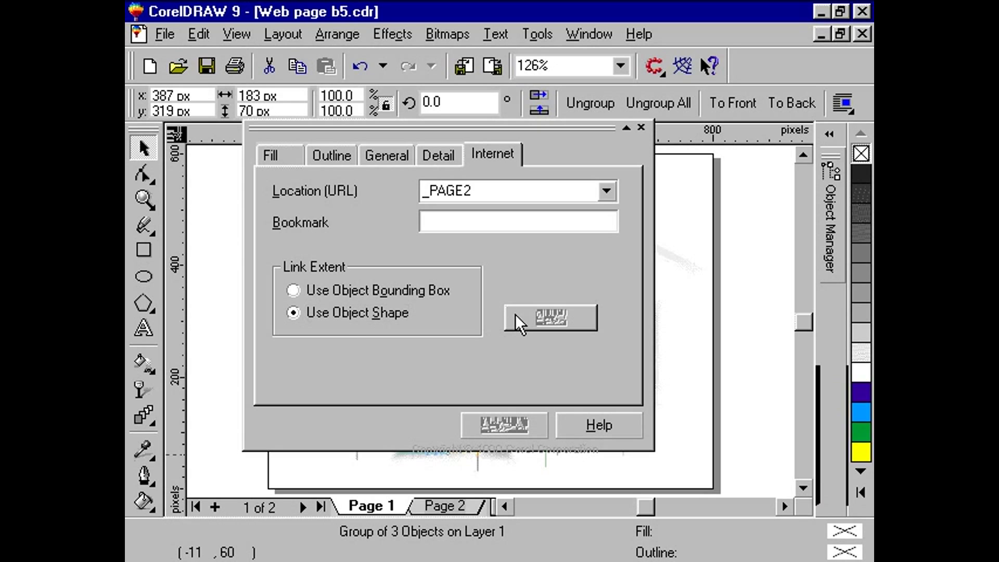
pyautogui.click(627, 128)
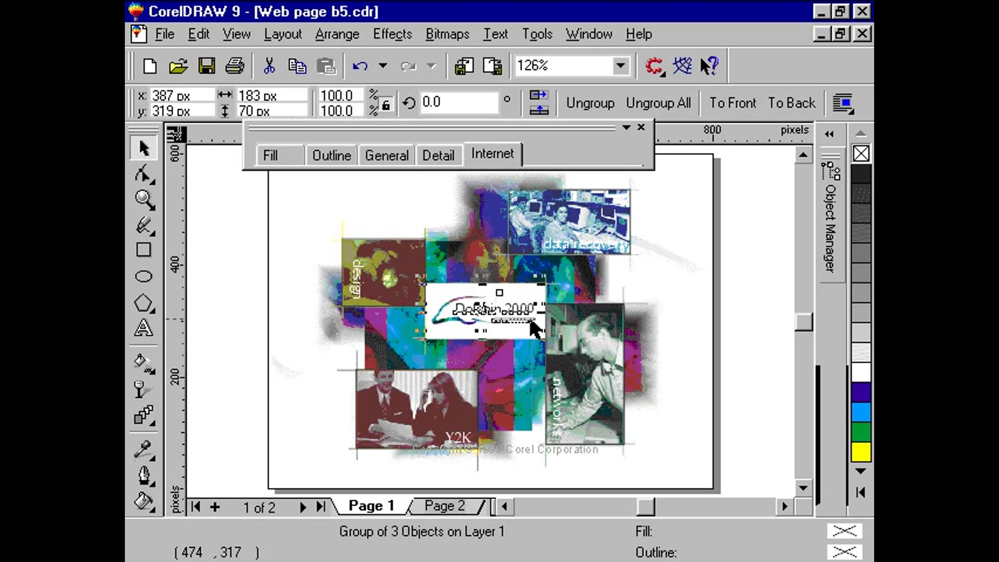
# - Go to page 2 and select the Home text button
pyautogui.click(467, 504)
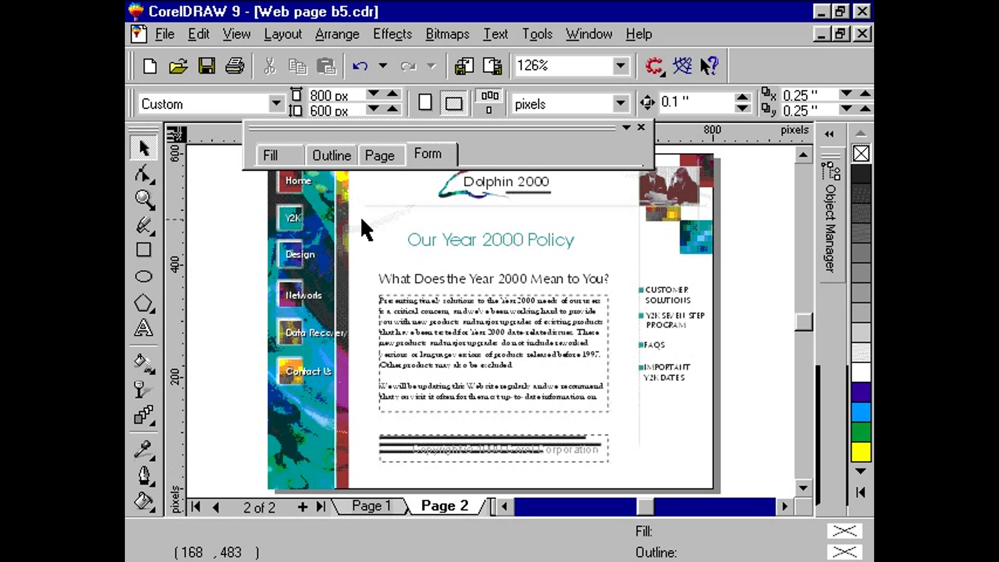
pyautogui.click(306, 182)
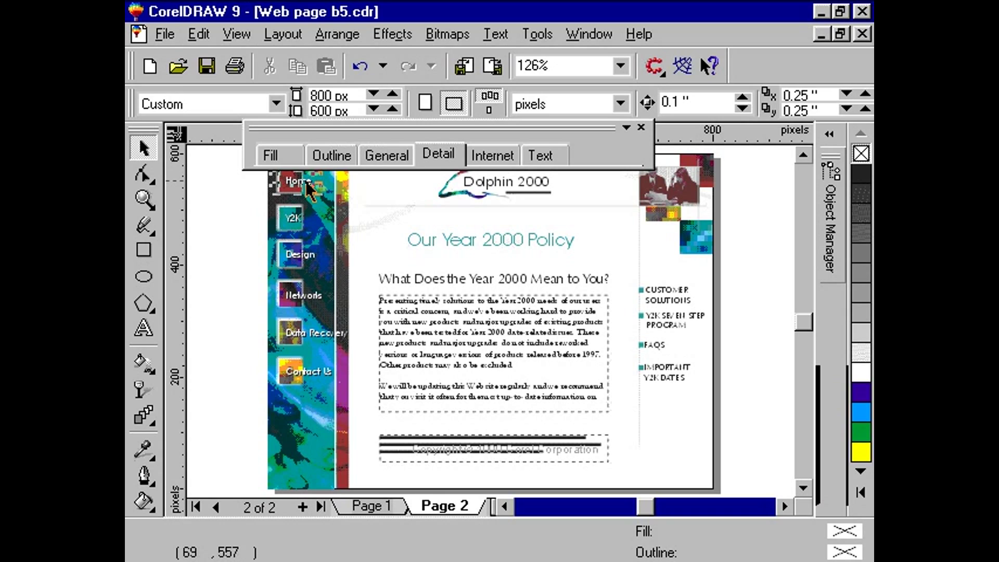
pyautogui.click(307, 186)
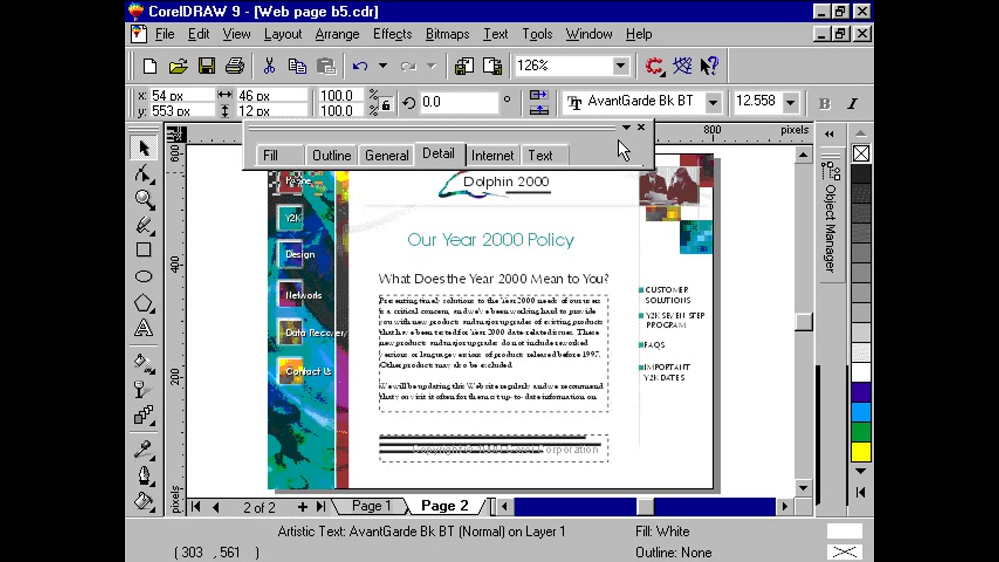
# - Link the Home text to Top Of Page 1 on the Internet tab, apply, and close the docker
pyautogui.click(626, 127)
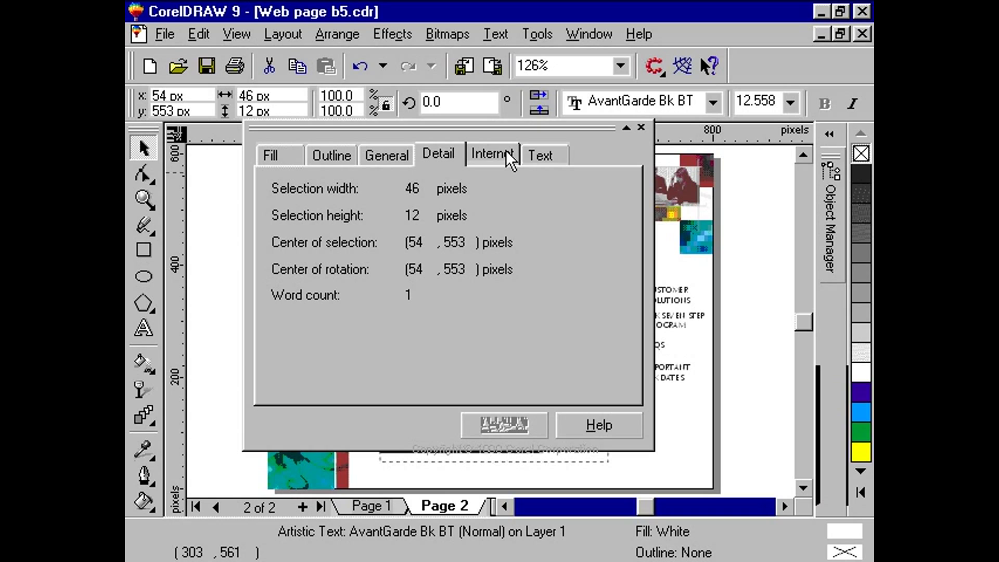
pyautogui.click(501, 153)
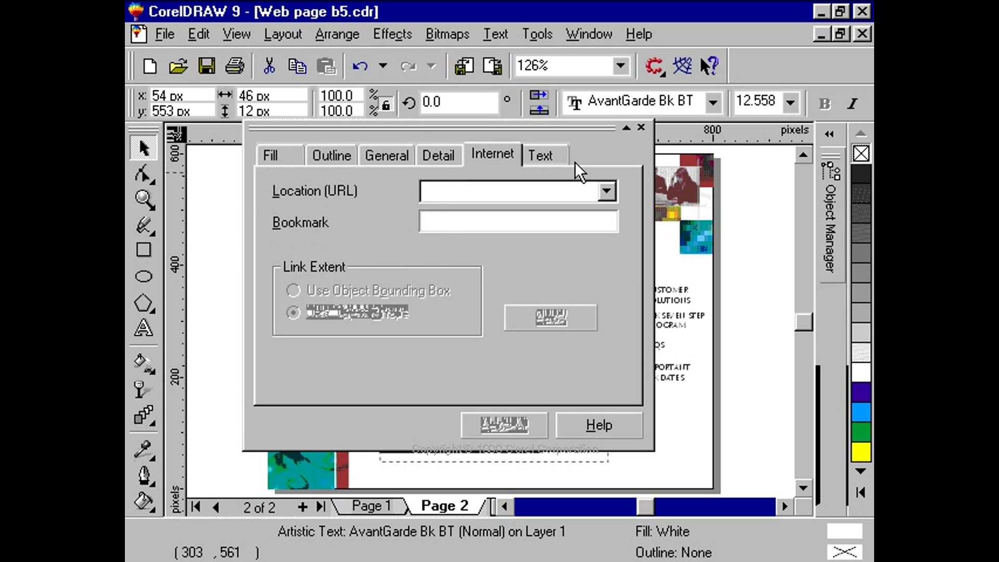
pyautogui.click(607, 194)
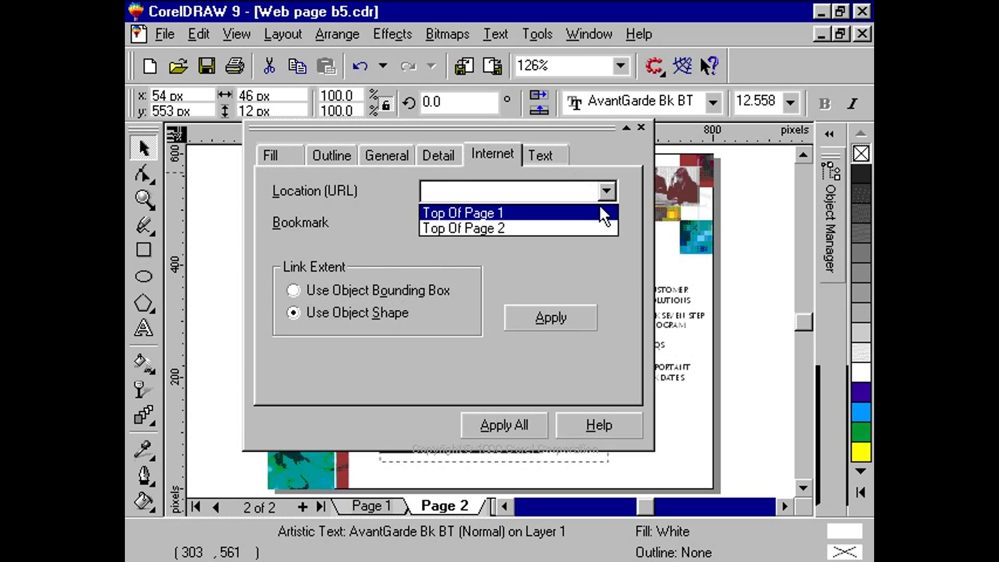
pyautogui.click(601, 210)
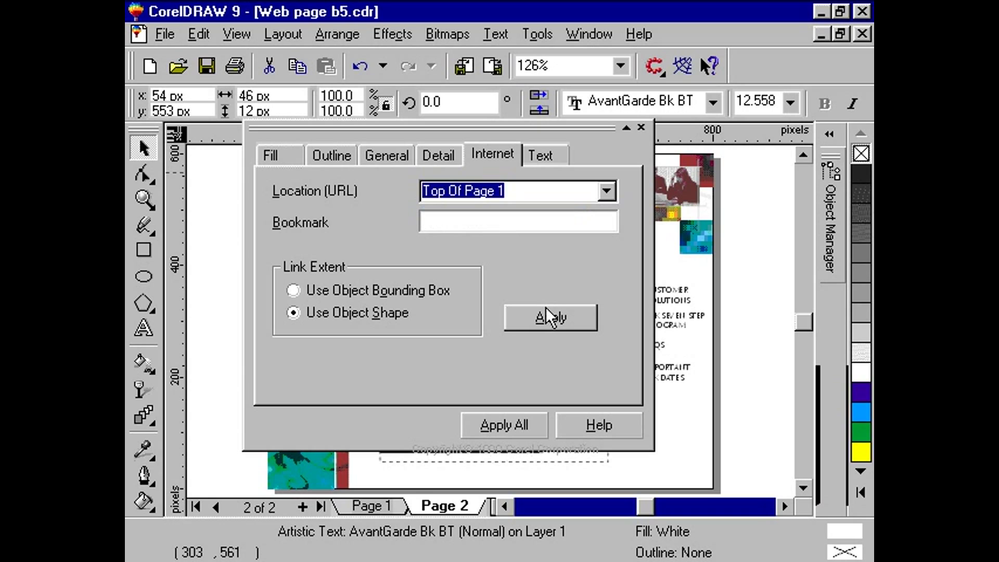
pyautogui.click(546, 308)
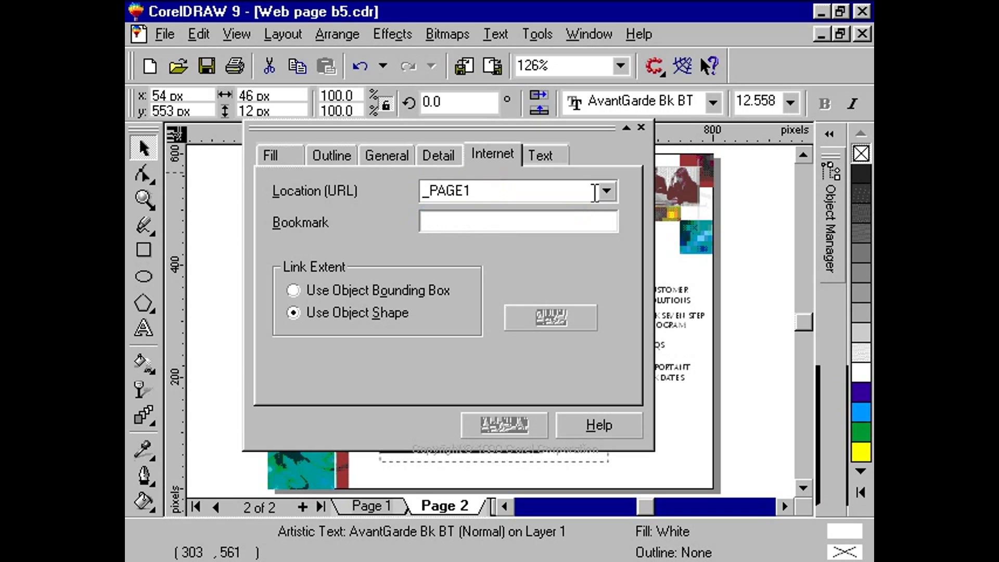
pyautogui.click(641, 128)
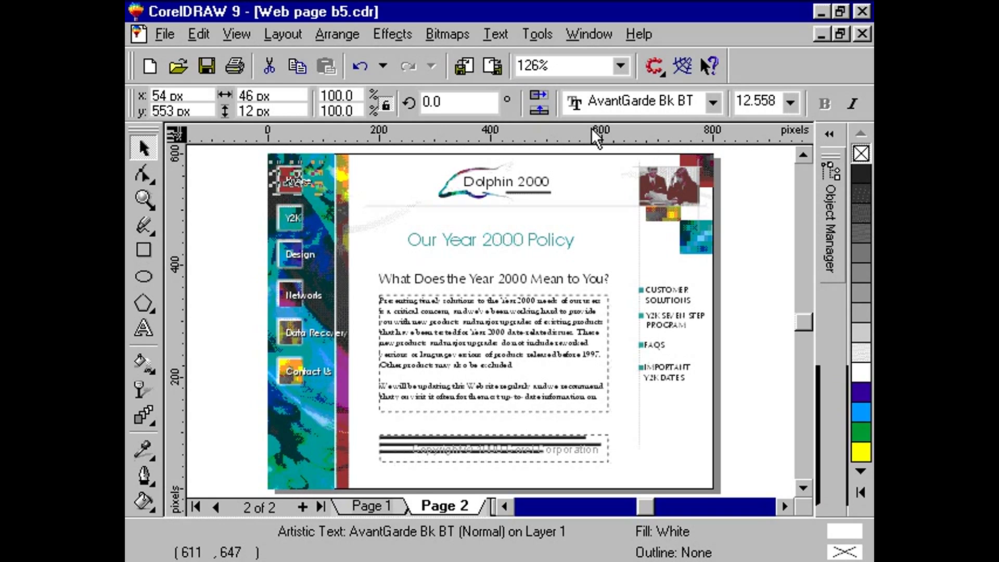
# - Start File > Publish To Internet to C:\My Documents\ with the HTML Table layout and continue
pyautogui.click(165, 34)
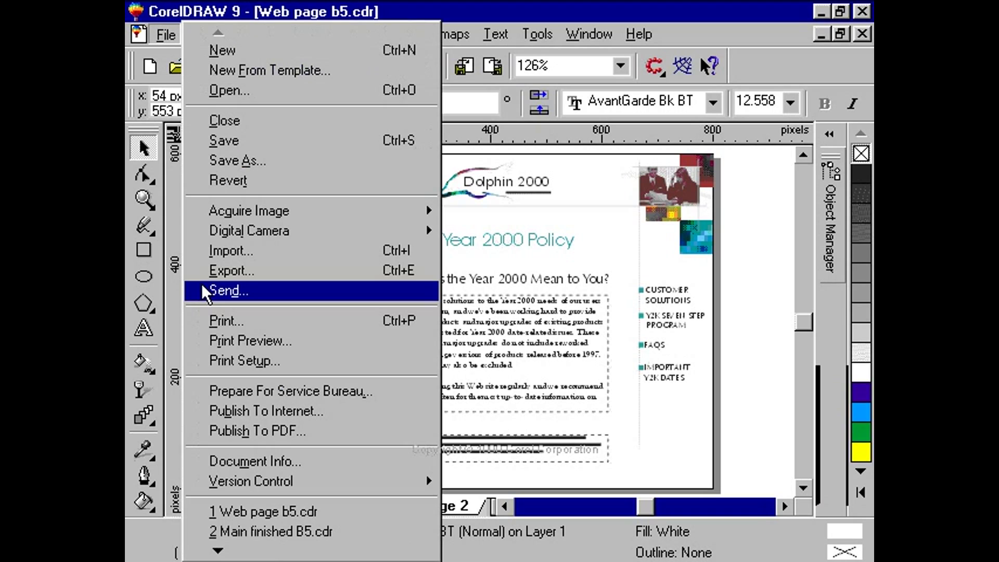
pyautogui.click(212, 410)
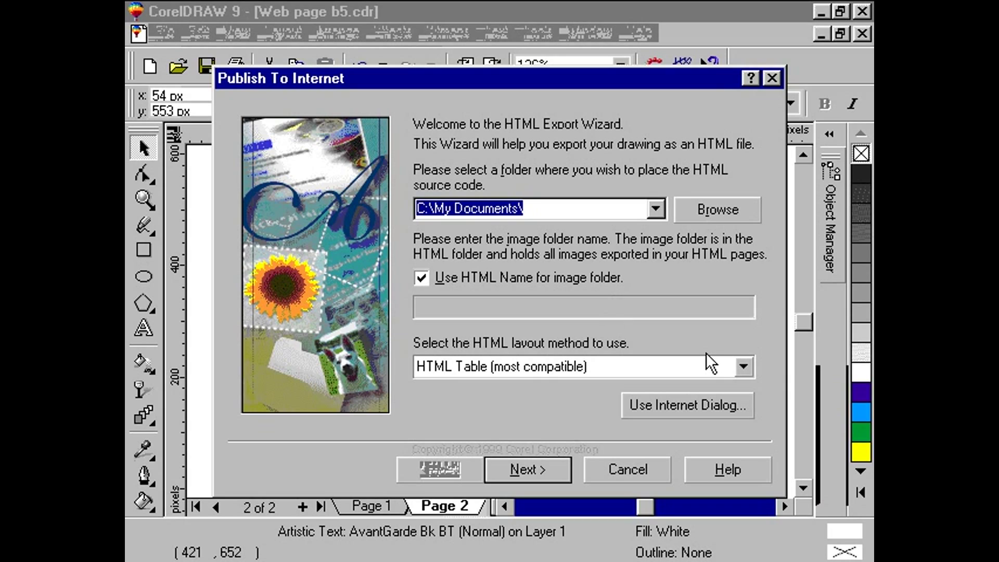
pyautogui.click(744, 367)
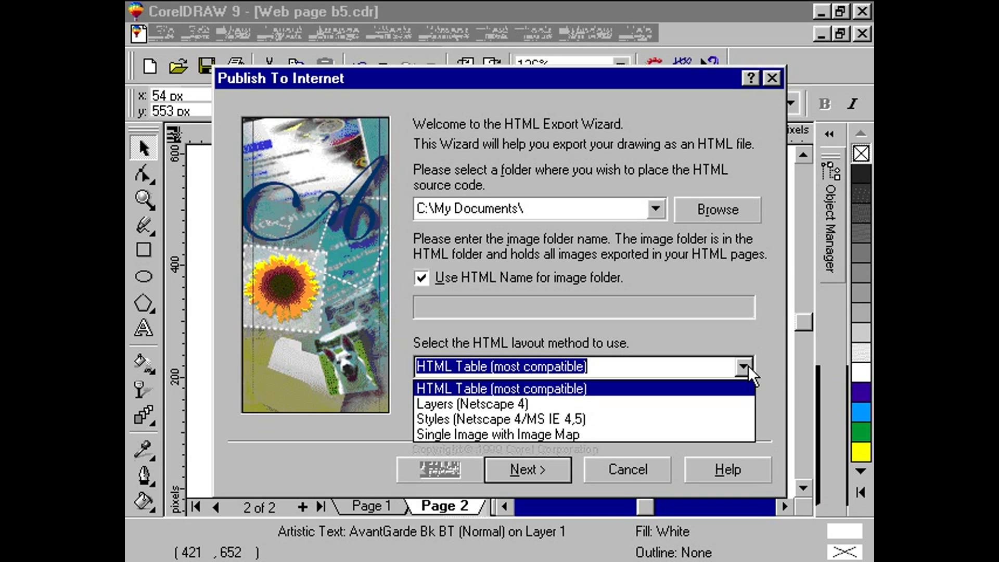
pyautogui.click(748, 365)
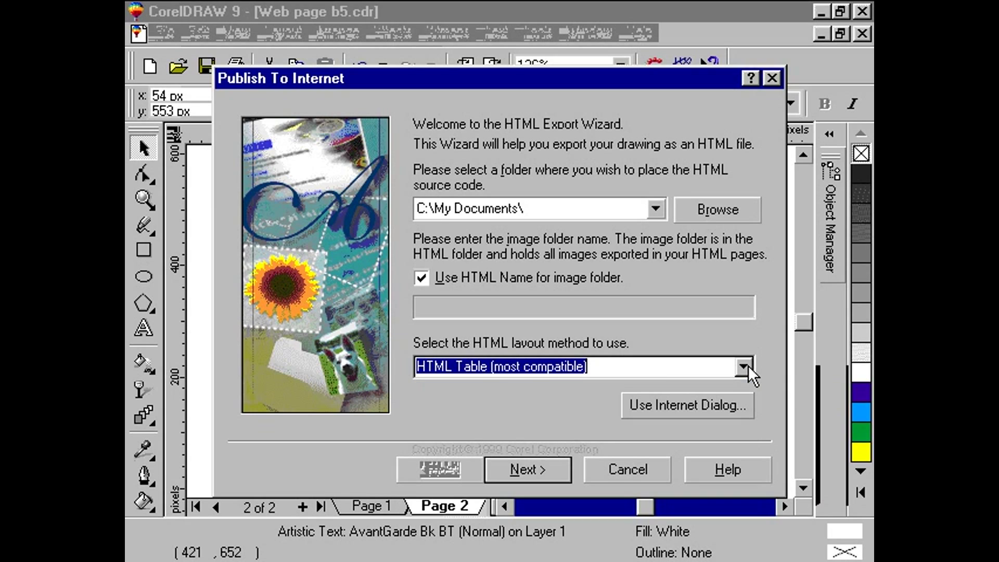
pyautogui.click(539, 474)
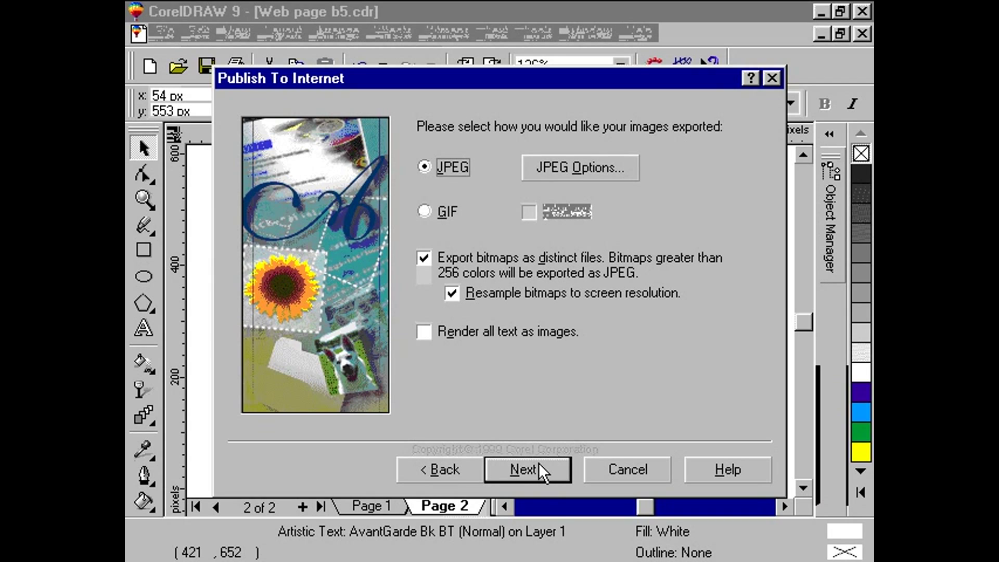
# - Keep JPEG export with distinct, resampled bitmaps and advance to page selection
pyautogui.click(523, 273)
pyautogui.click(524, 287)
pyautogui.moveTo(526, 295); pyautogui.dragTo(583, 357)
pyautogui.click(526, 467)
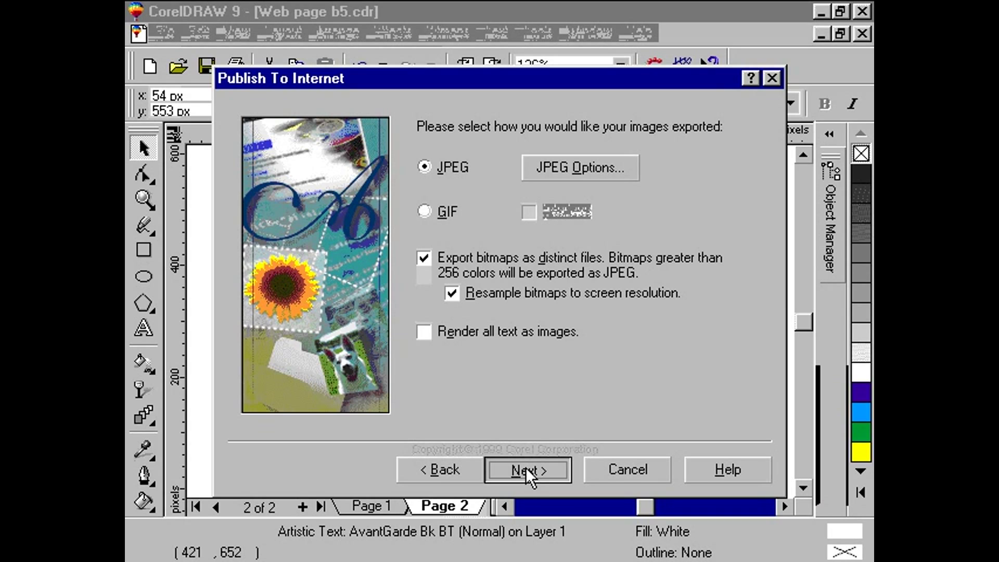
pyautogui.click(525, 467)
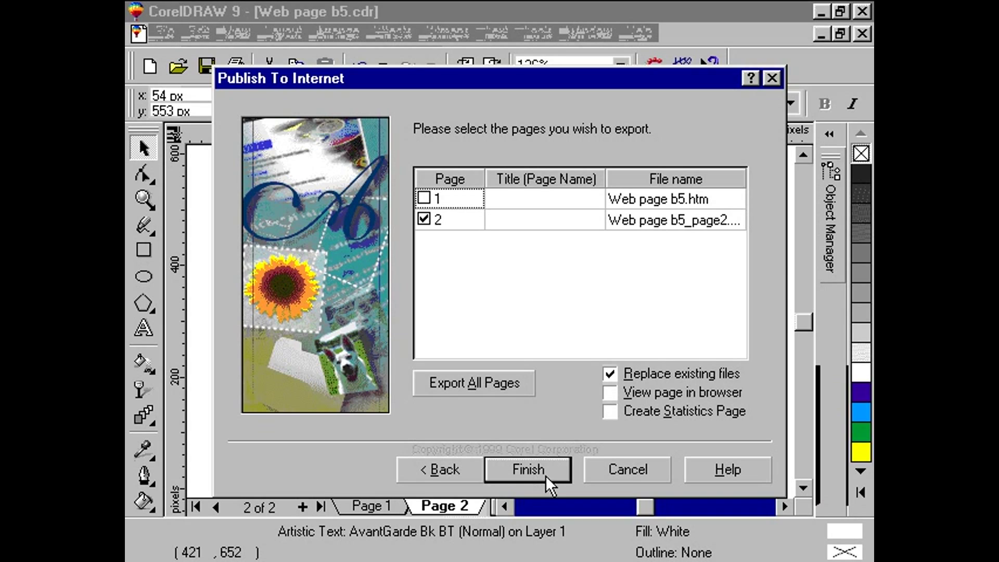
# - Include page 1 titled 'Dolphin2000', finish the wizard, and answer No to the conflicts warning
pyautogui.click(423, 197)
pyautogui.click(495, 198)
pyautogui.click(495, 198)
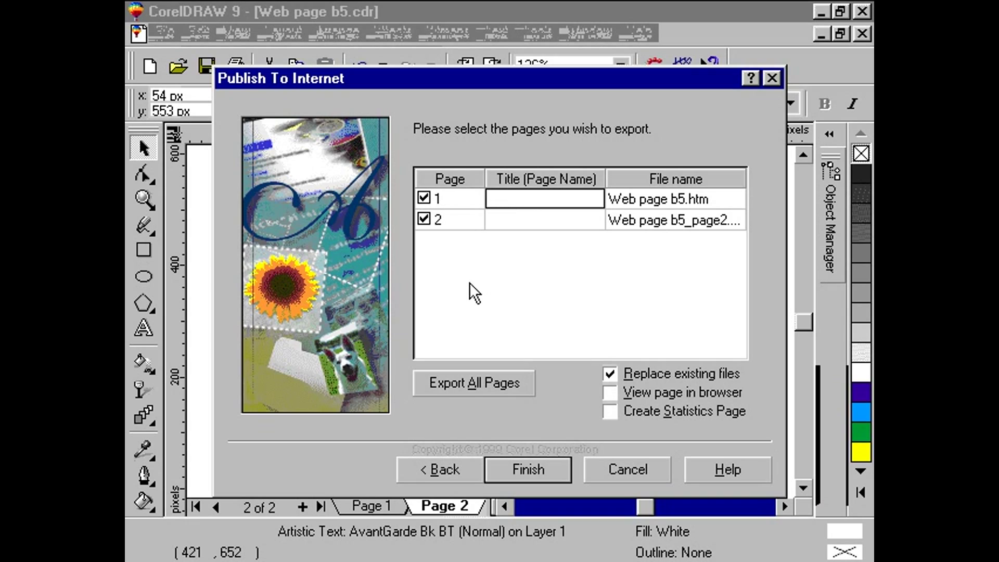
pyautogui.write('Dolphin2000')
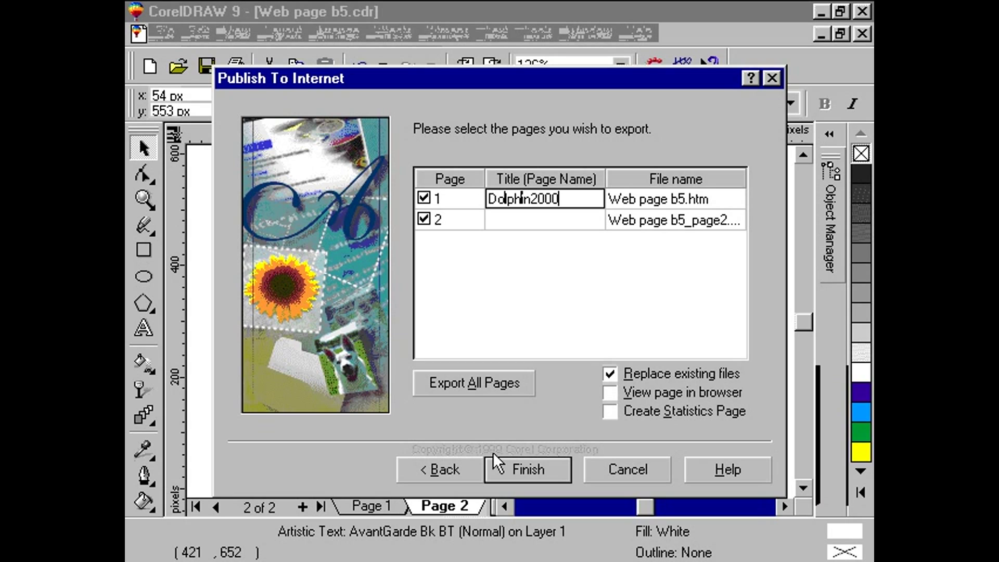
pyautogui.click(515, 462)
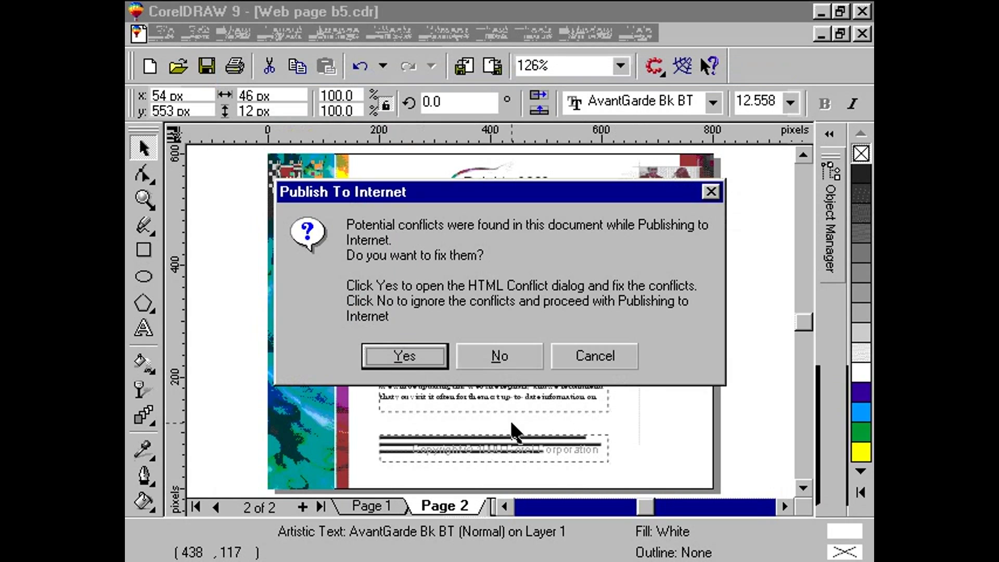
pyautogui.click(485, 360)
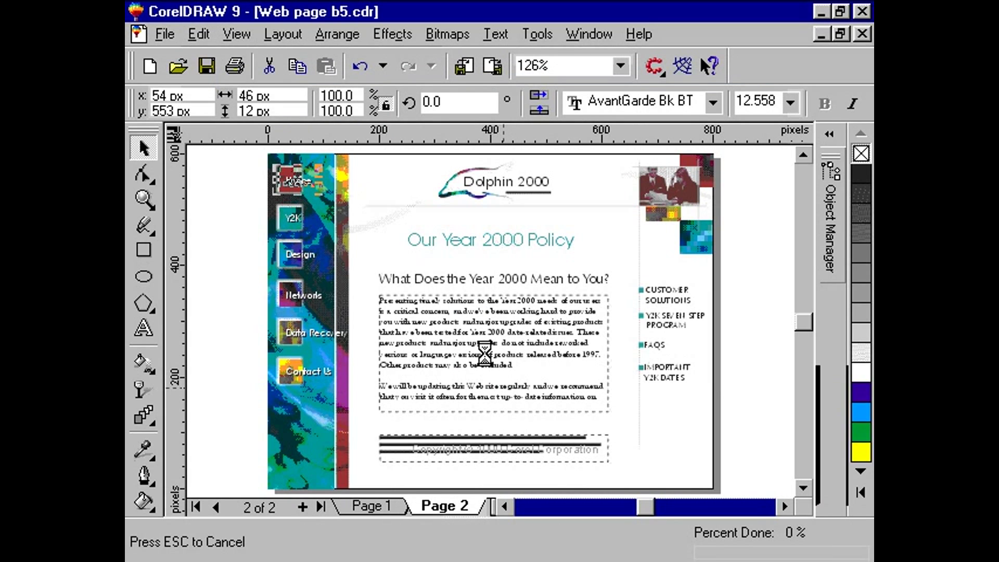